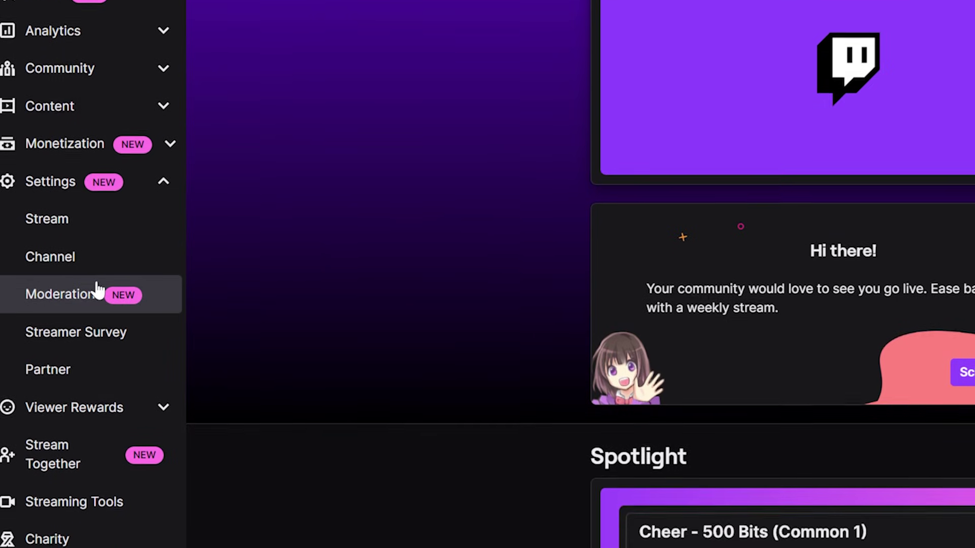
# Go to Settings > Moderation in the sidebar to show the AutoMod and Suspicious Users controls
pyautogui.click(46, 327)
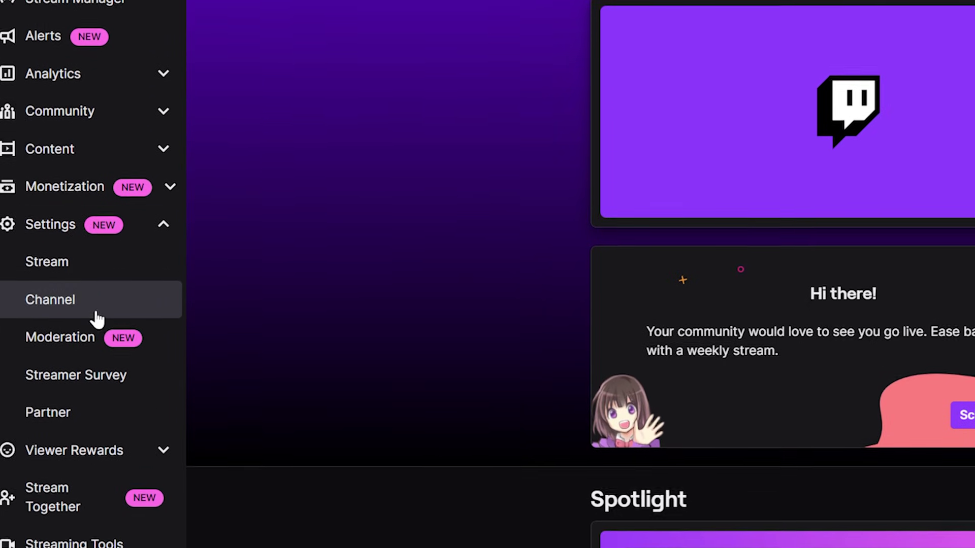
pyautogui.click(99, 354)
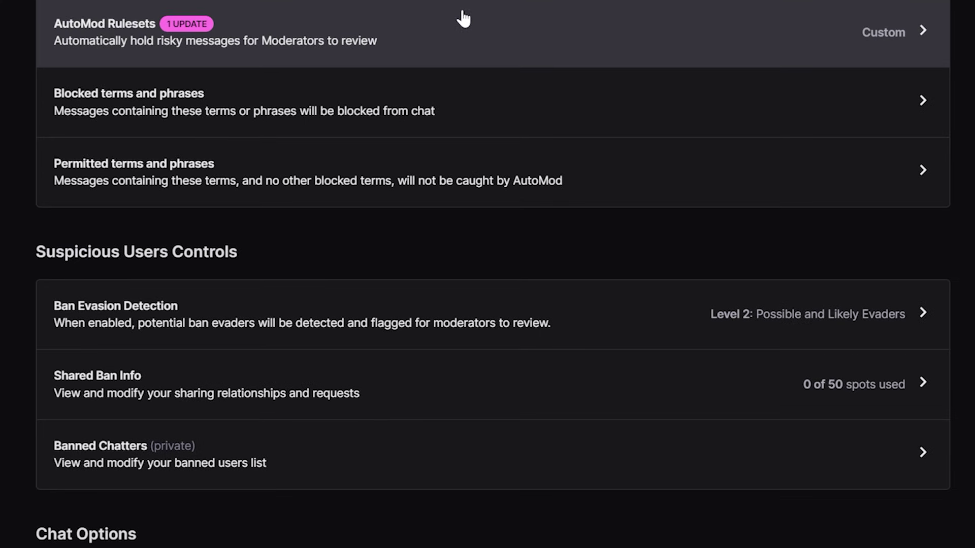
# Revert the AutoMod rulesets to defaults and adjust the AutoMod level slider
pyautogui.click(461, 19)
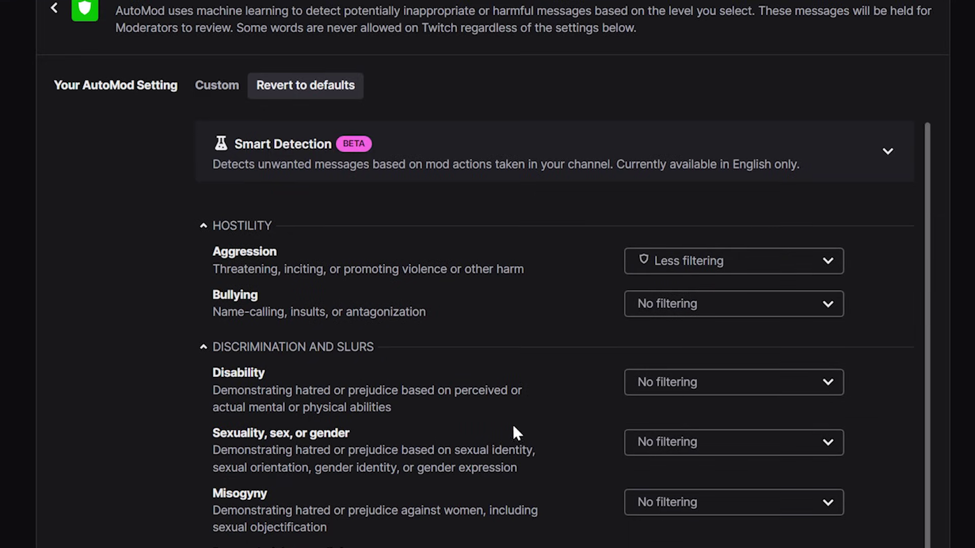
pyautogui.click(729, 261)
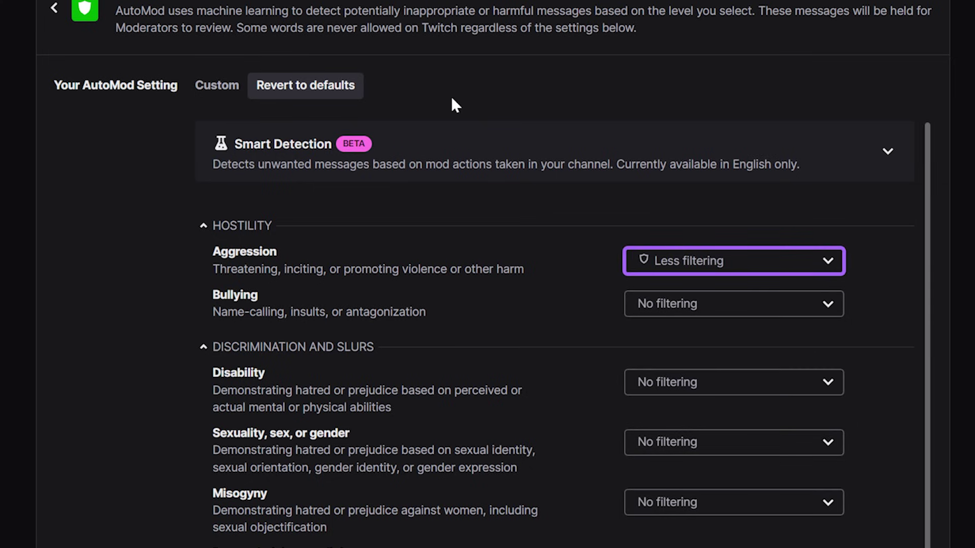
pyautogui.click(344, 97)
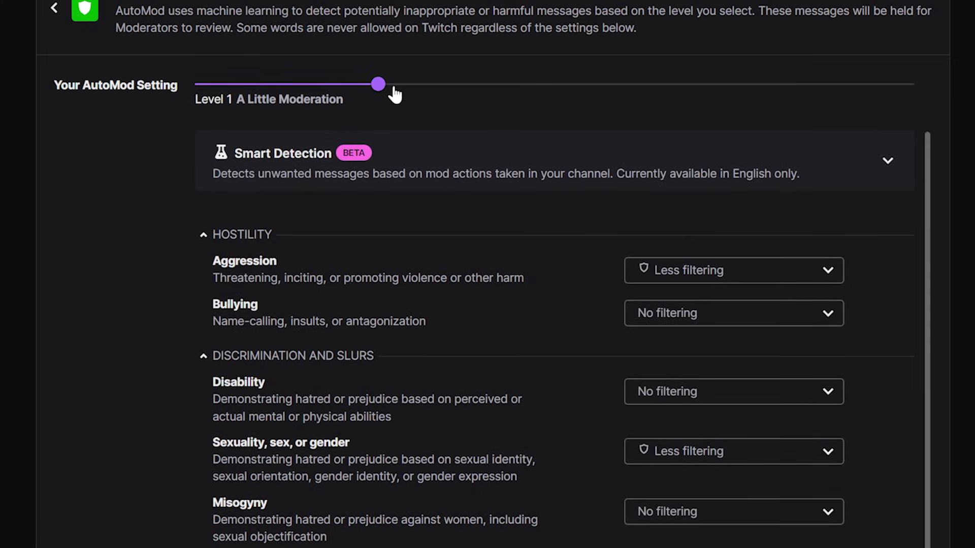
pyautogui.moveTo(394, 89); pyautogui.dragTo(229, 90)
pyautogui.click(555, 141)
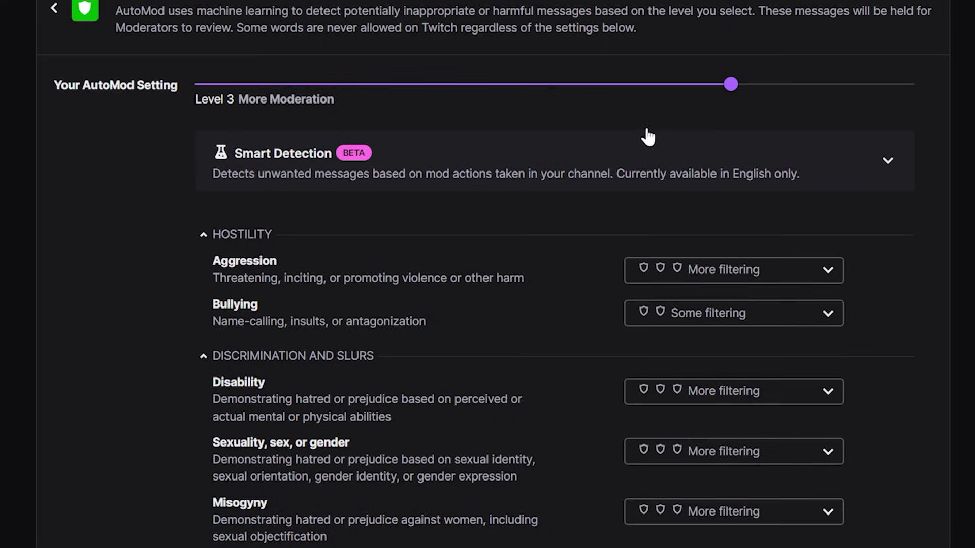
pyautogui.press('Left')
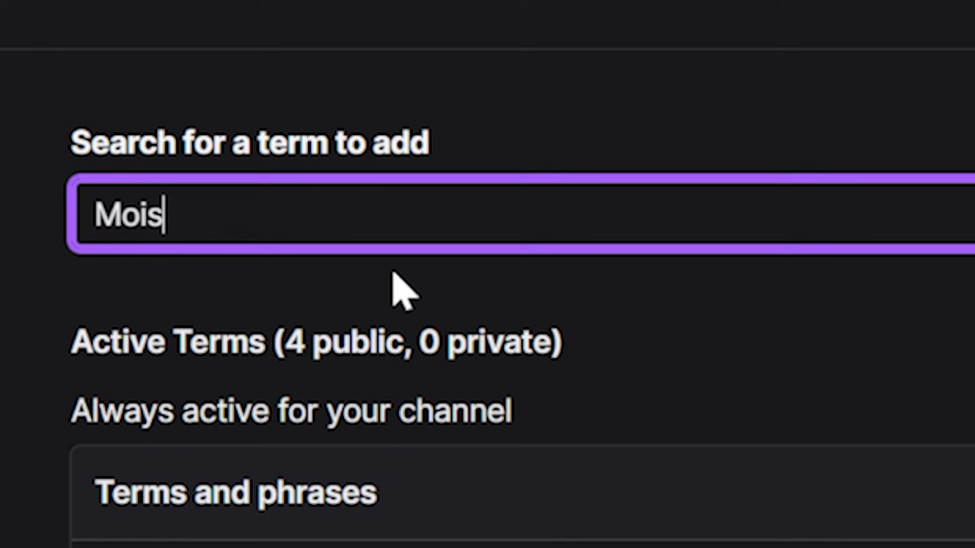
# Add 'Moist' to the permitted terms and keep a blocked term's privacy as Public
pyautogui.write('t')
pyautogui.press('Return')
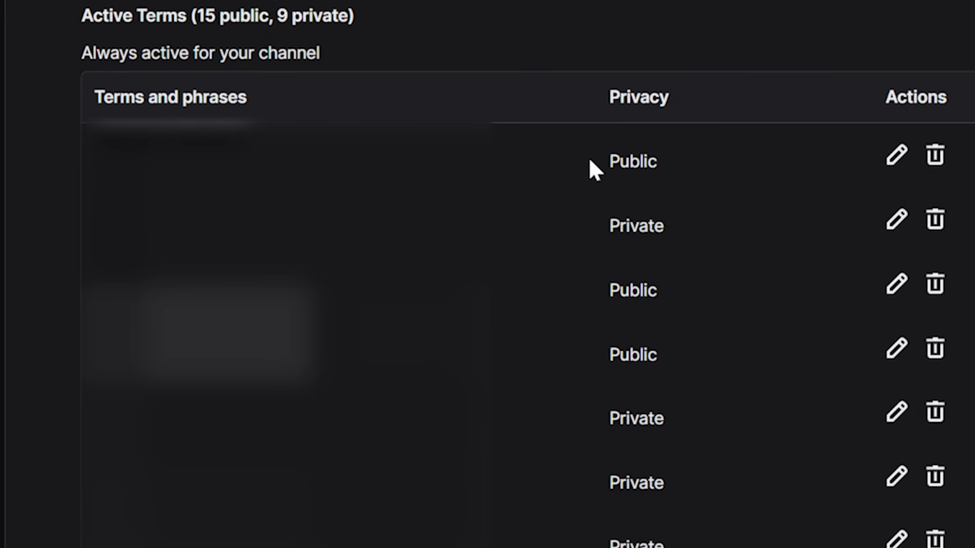
pyautogui.click(902, 156)
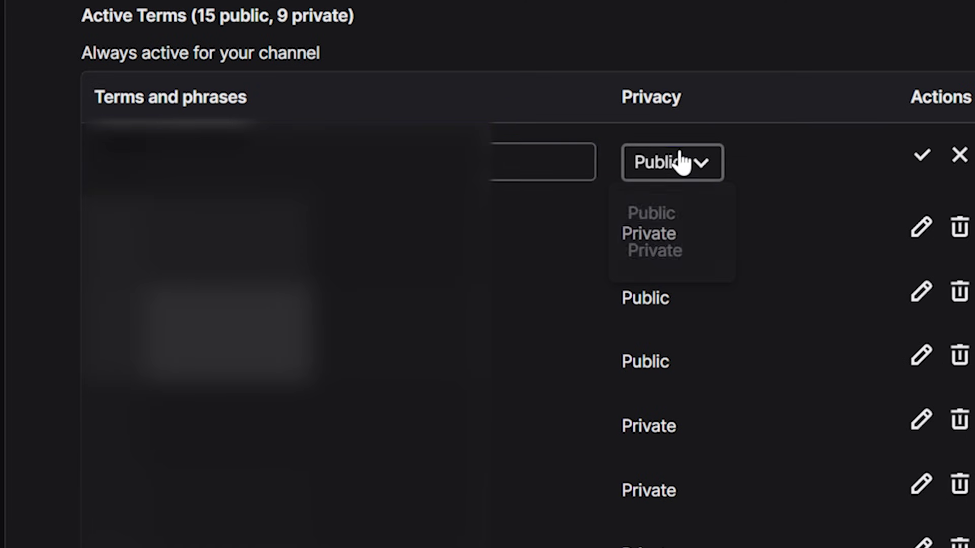
pyautogui.click(756, 39)
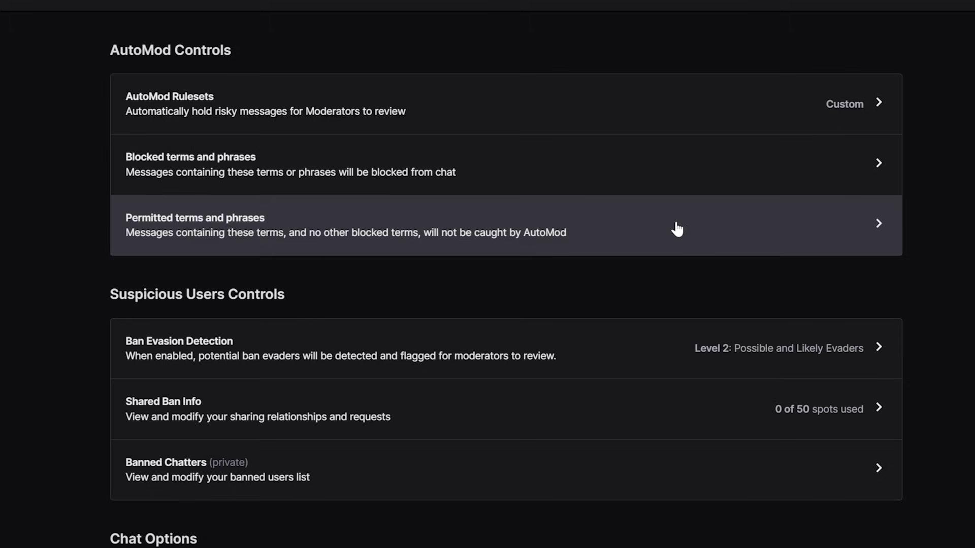
# Add 'barbie' to the permitted terms and phrases list
pyautogui.click(644, 230)
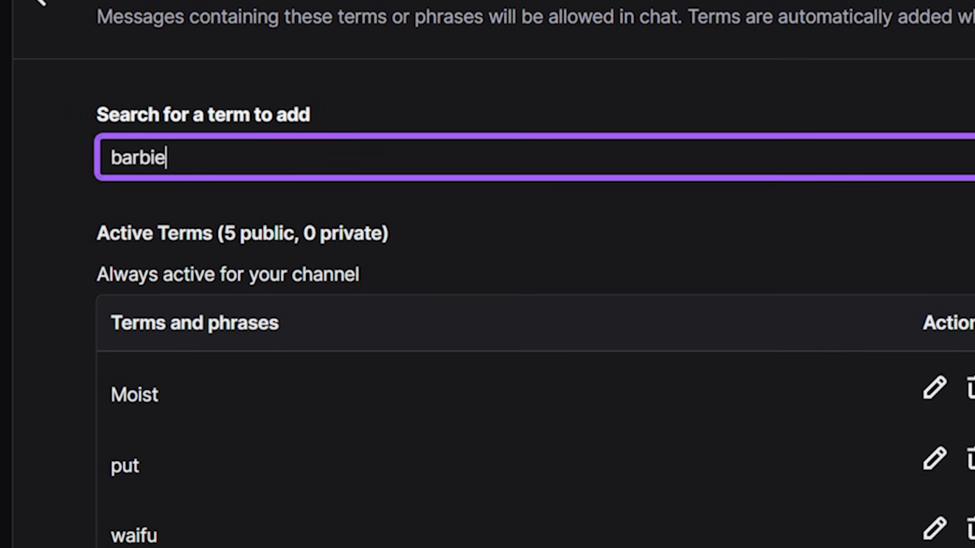
pyautogui.press('Return')
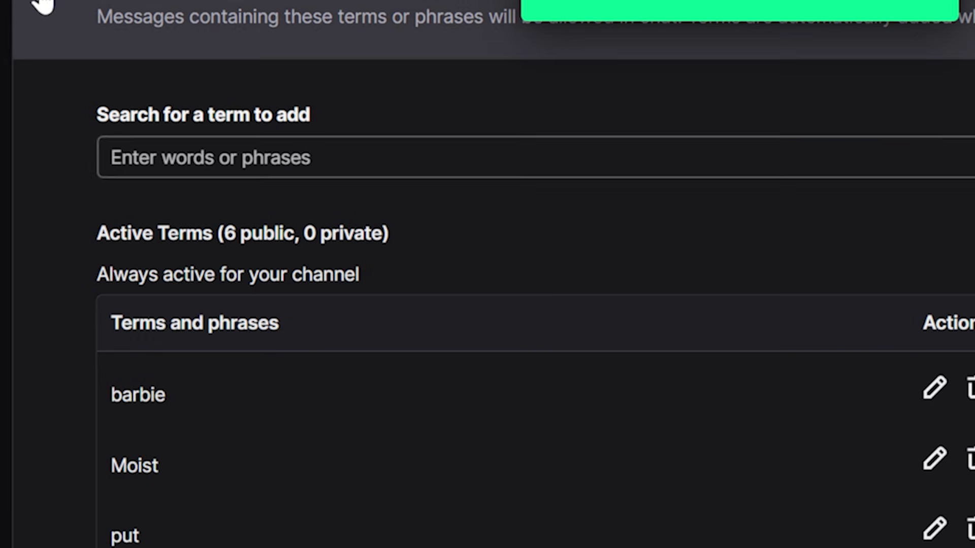
pyautogui.click(38, 5)
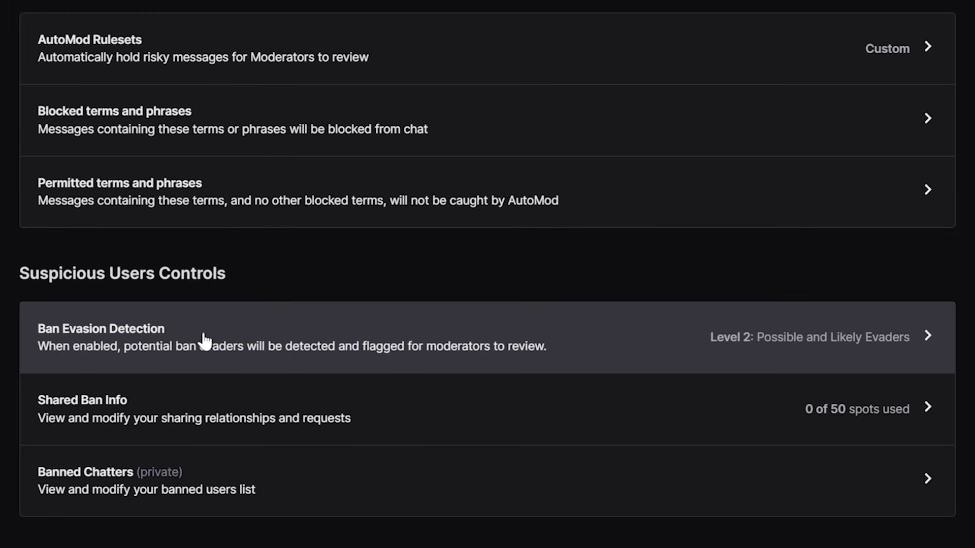
# Search Shared Ban Info for a channel to share bans with and select it from the results
pyautogui.click(263, 336)
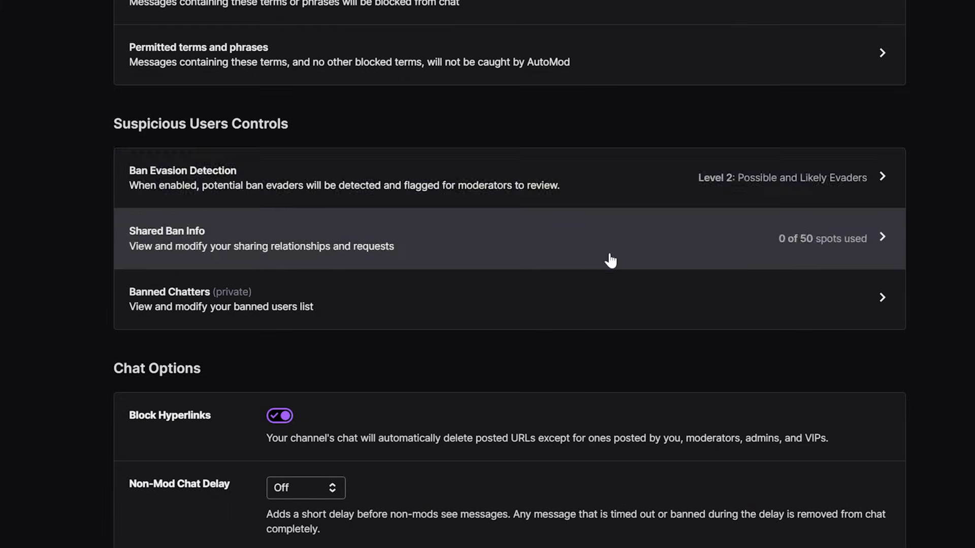
pyautogui.click(610, 261)
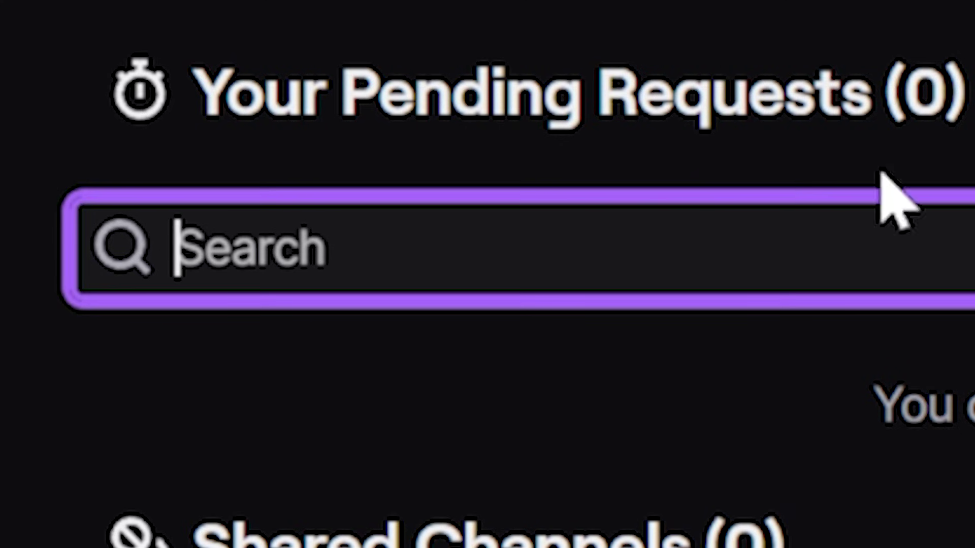
pyautogui.write('reapz')
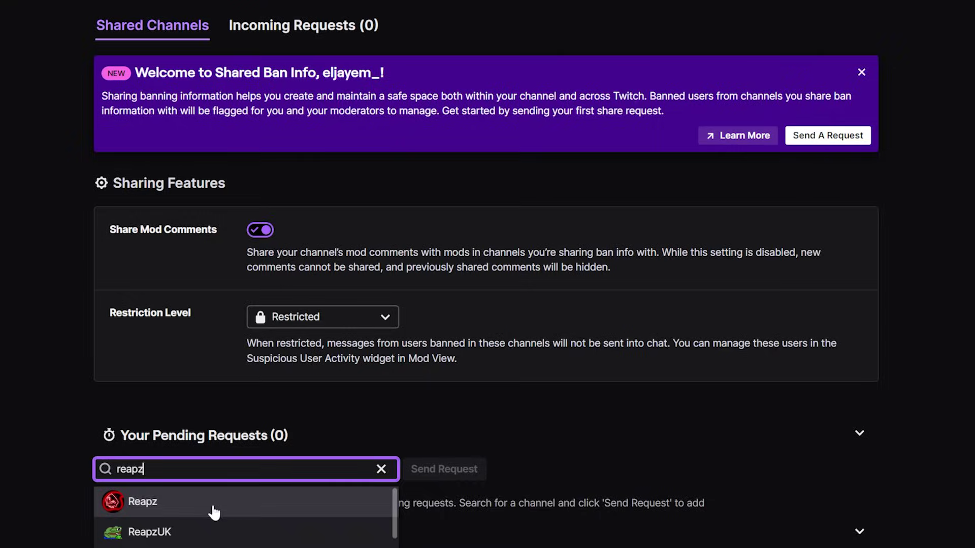
pyautogui.click(486, 463)
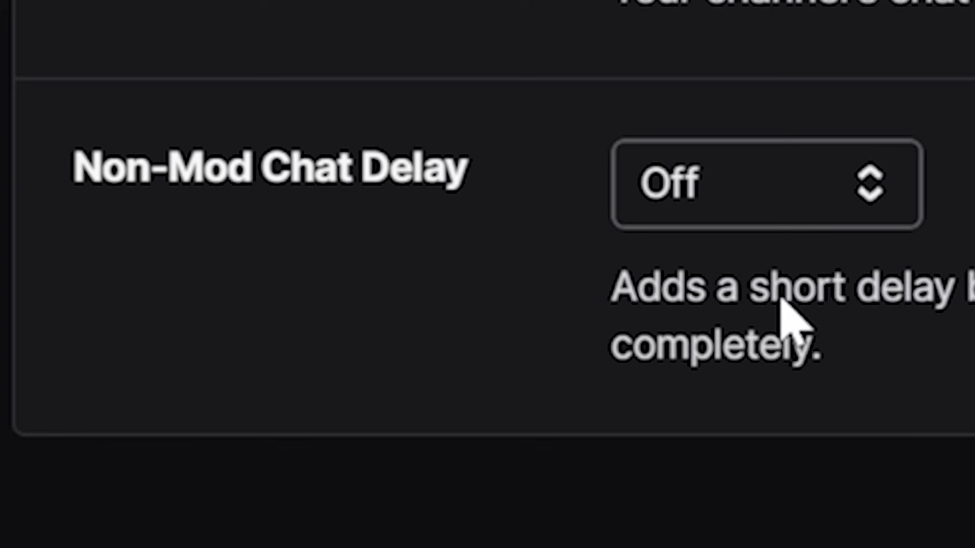
# Keep the account-age requirement for chatters without verified email at 2 Weeks
pyautogui.click(731, 447)
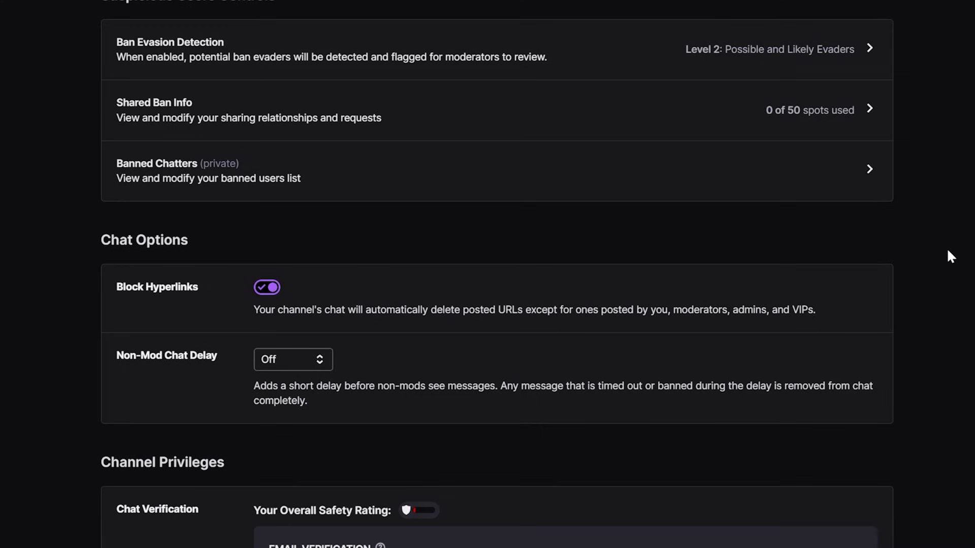
pyautogui.middleClick(947, 280)
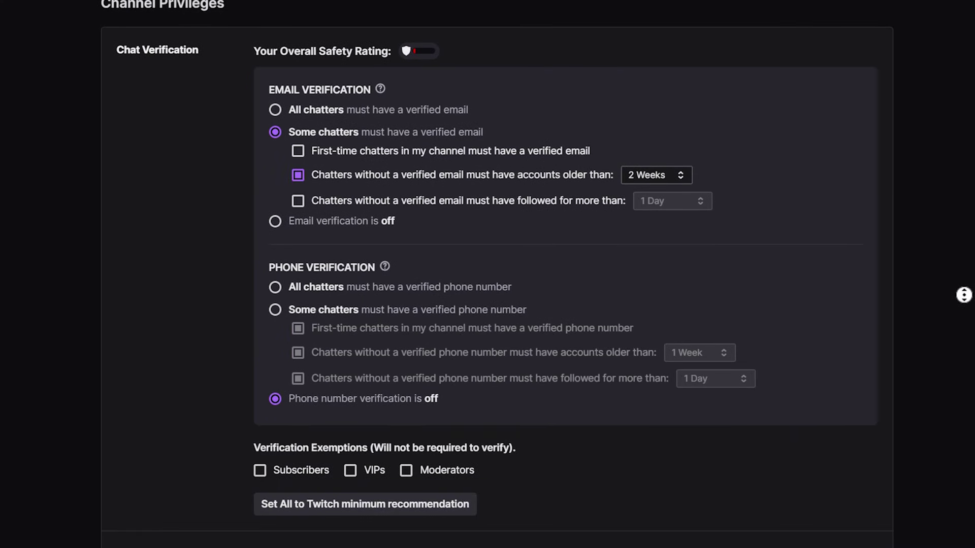
pyautogui.middleClick(967, 280)
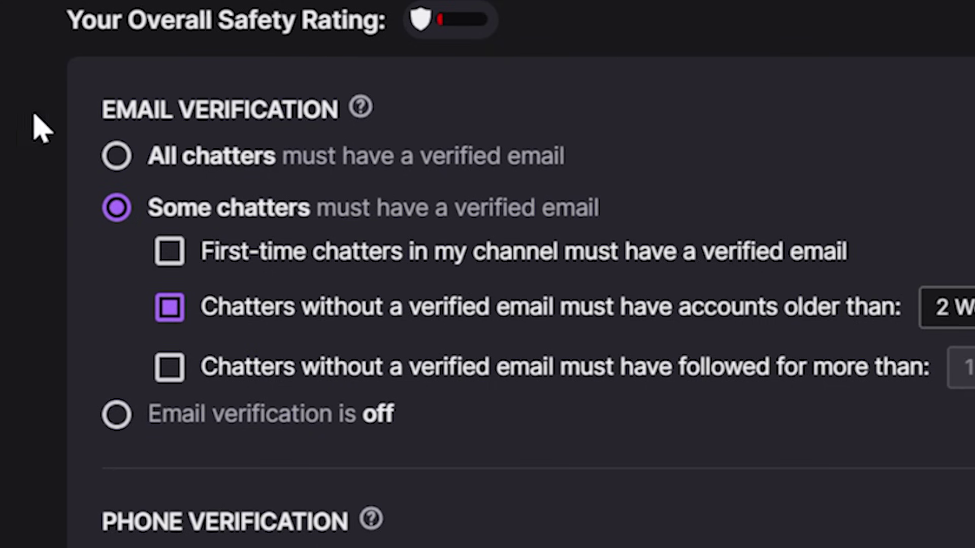
pyautogui.scroll(-10, 602, 151)
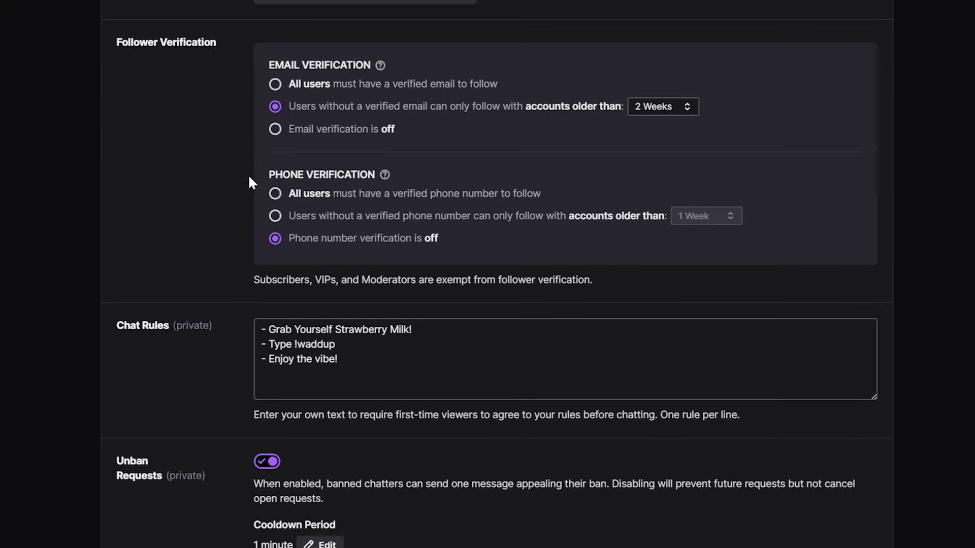
pyautogui.scroll(10, 776, 376)
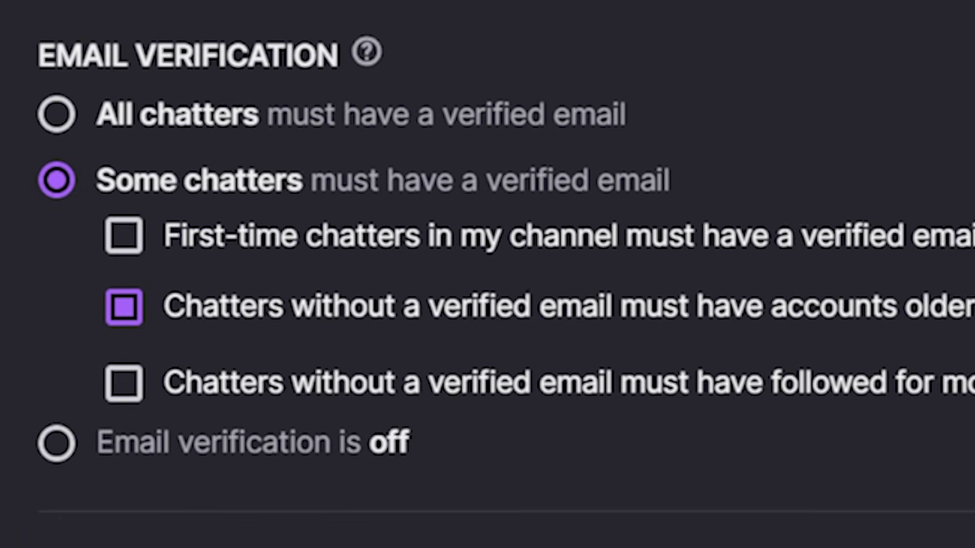
pyautogui.click(974, 319)
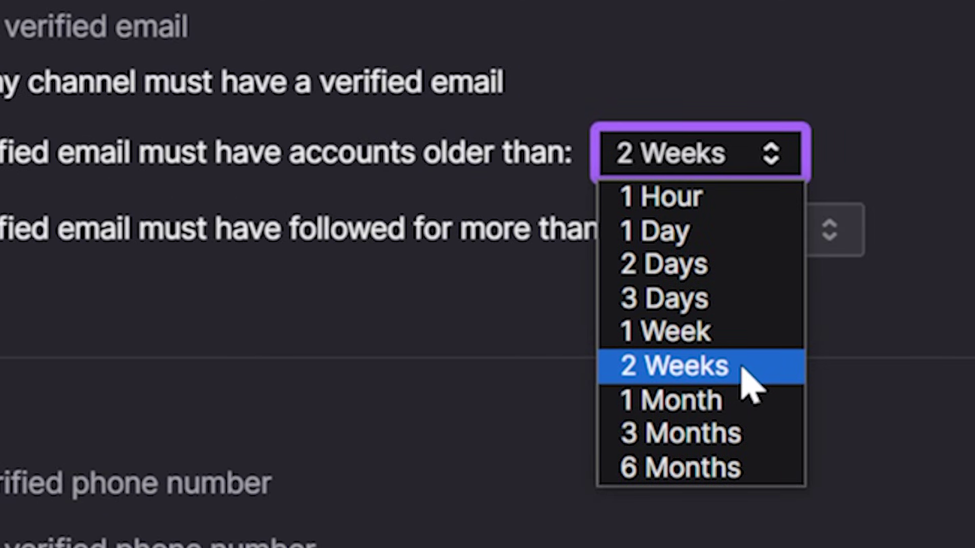
pyautogui.press('Return')
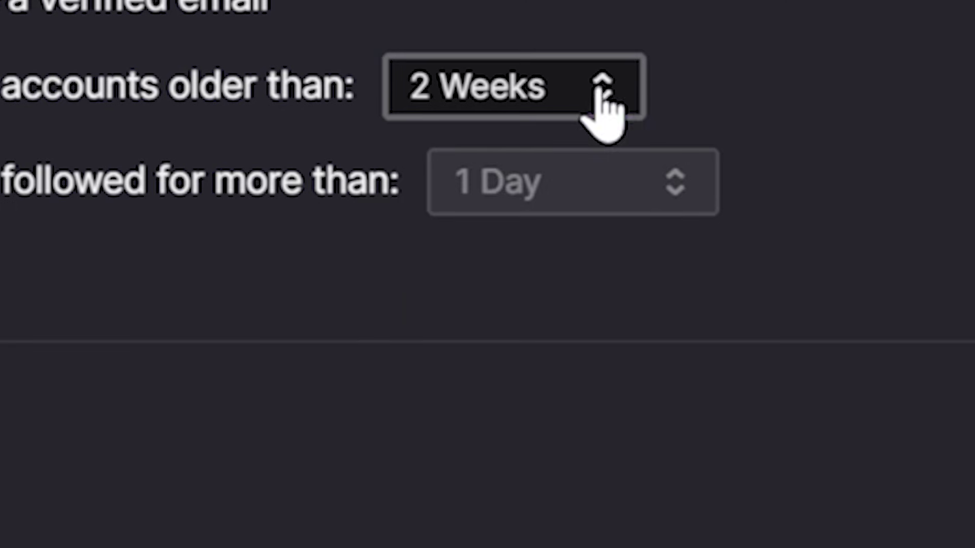
# Try 'Some chatters' phone verification, then set phone number verification back to off
pyautogui.click(602, 104)
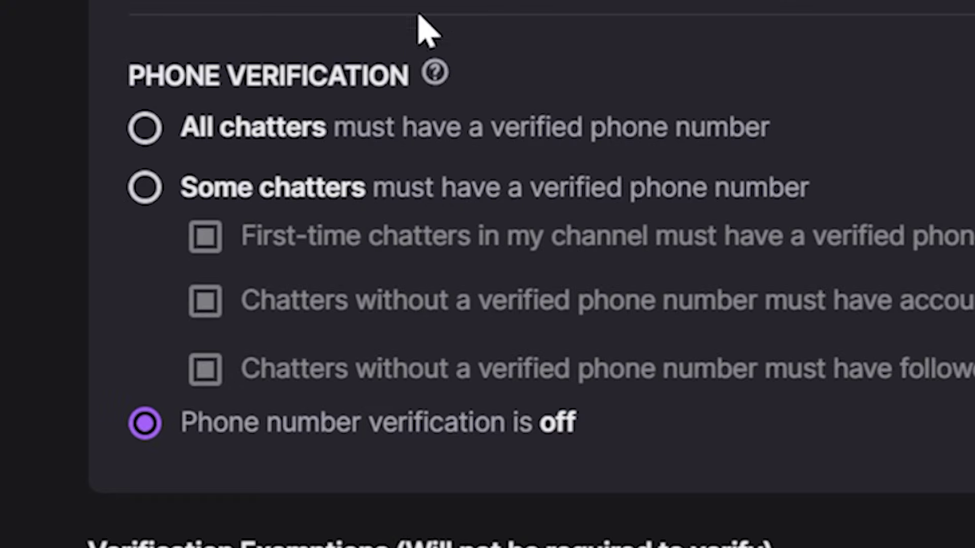
pyautogui.click(228, 201)
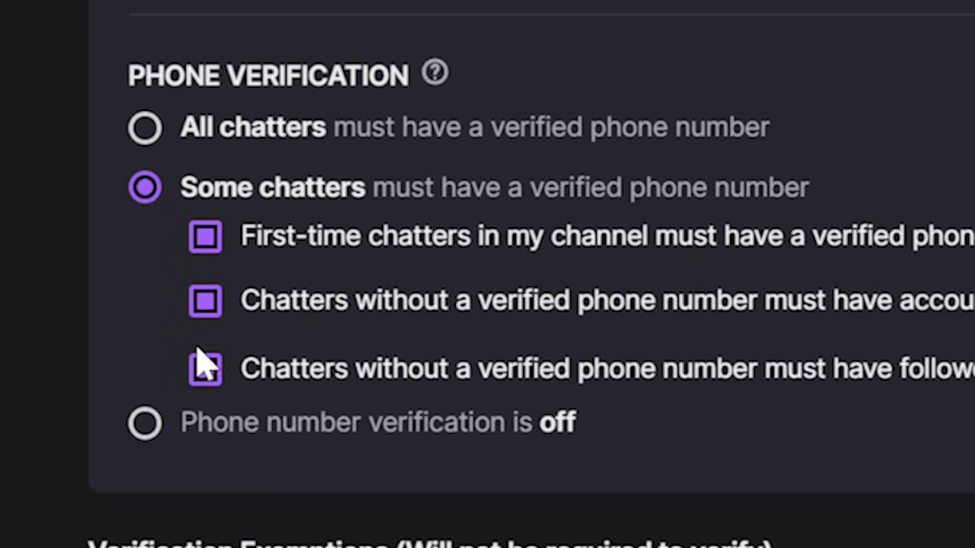
pyautogui.click(238, 434)
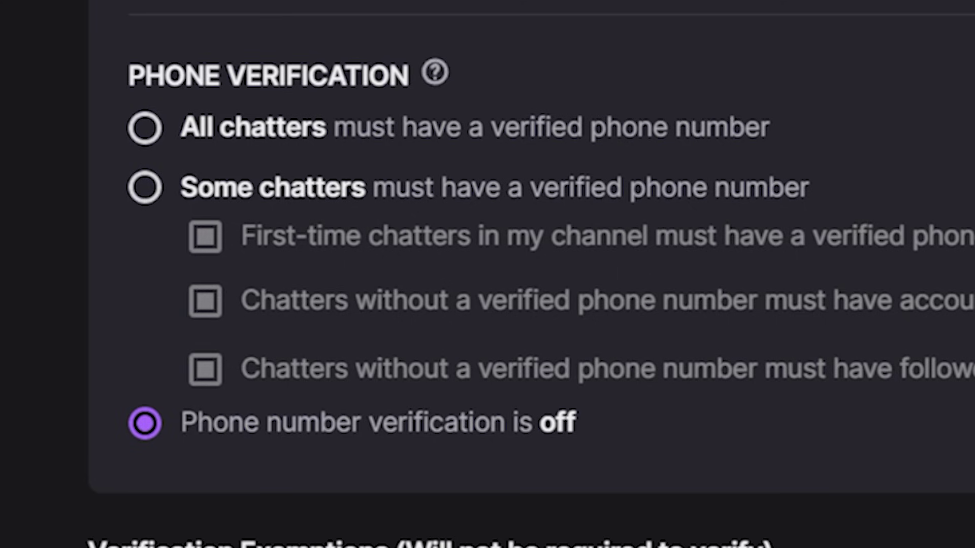
pyautogui.scroll(-10, 530, 281)
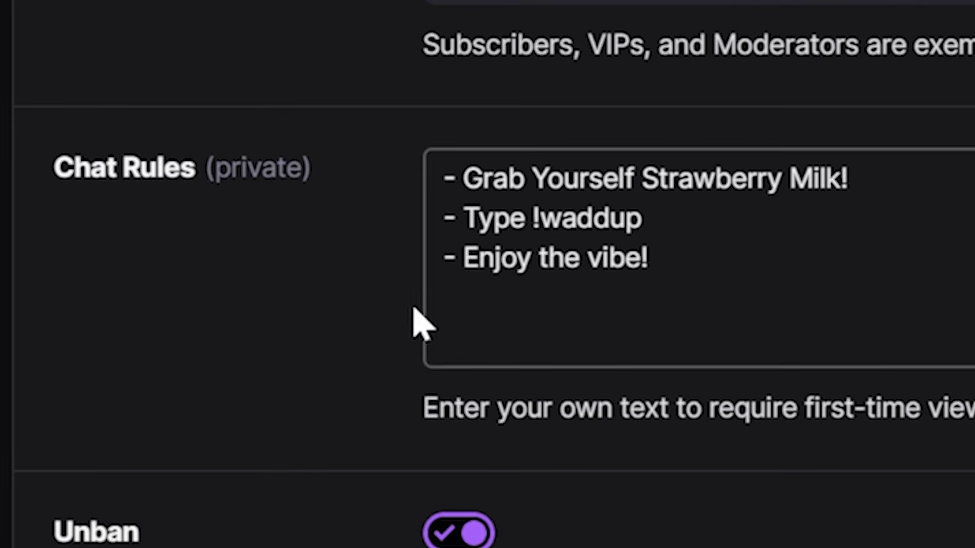
# Review the Followers-only mode follow-time choices and leave it Off
pyautogui.scroll(-5, 912, 376)
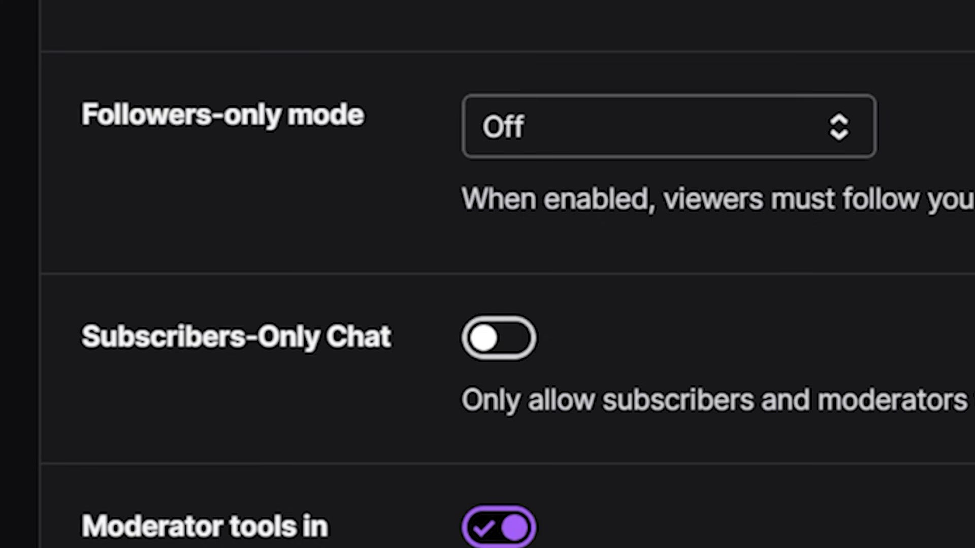
pyautogui.click(508, 133)
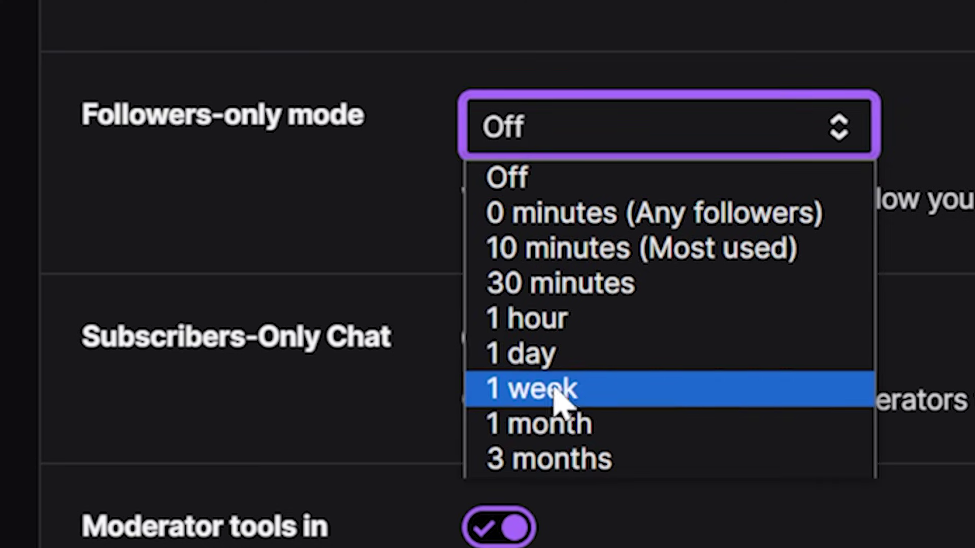
pyautogui.press('Escape')
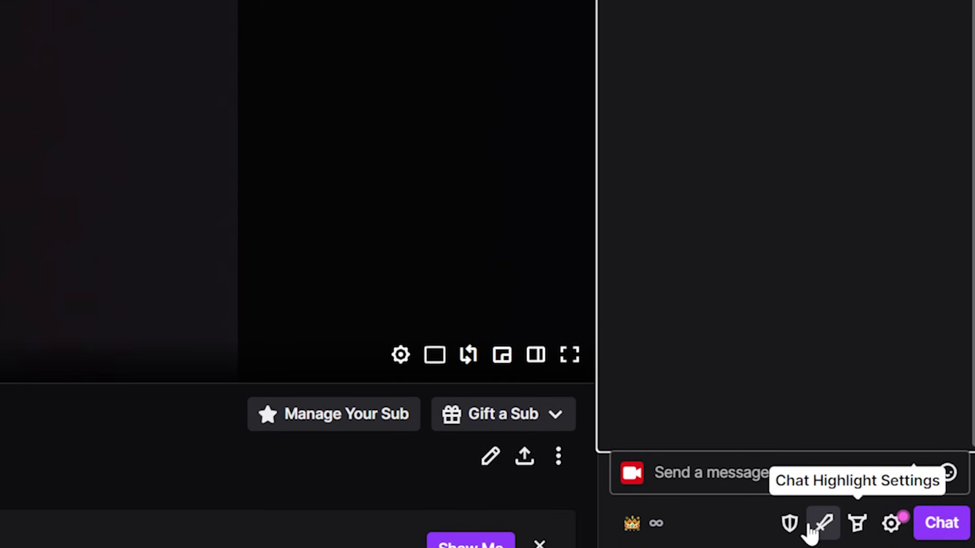
pyautogui.click(889, 528)
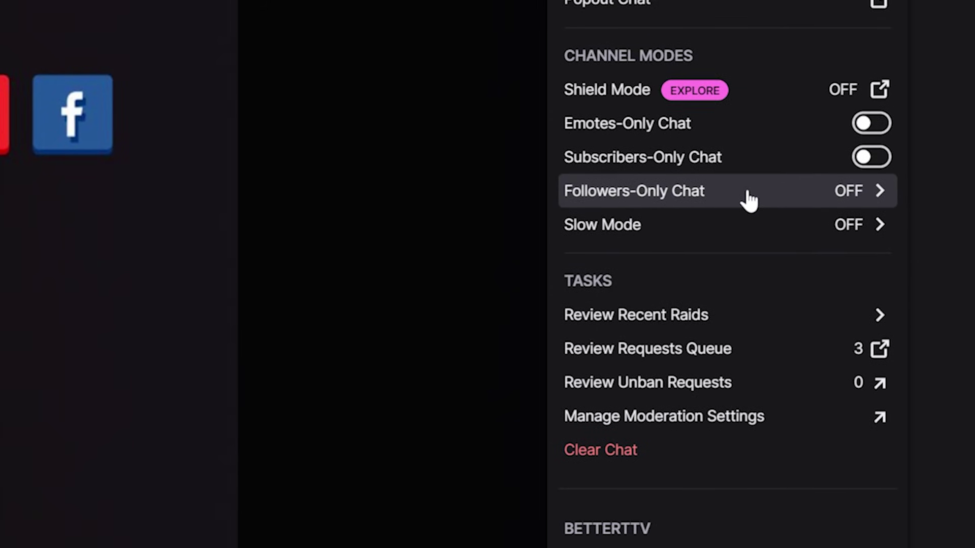
pyautogui.click(745, 199)
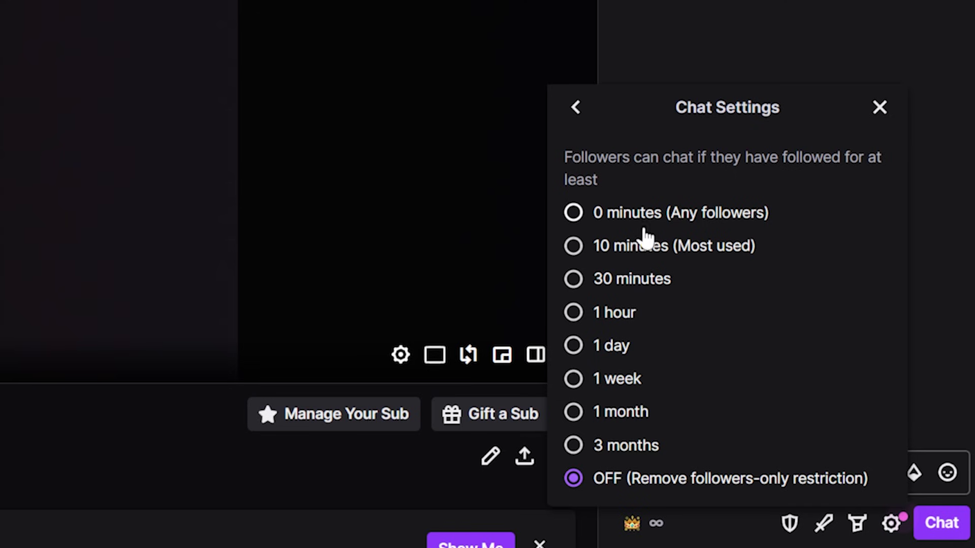
pyautogui.click(576, 107)
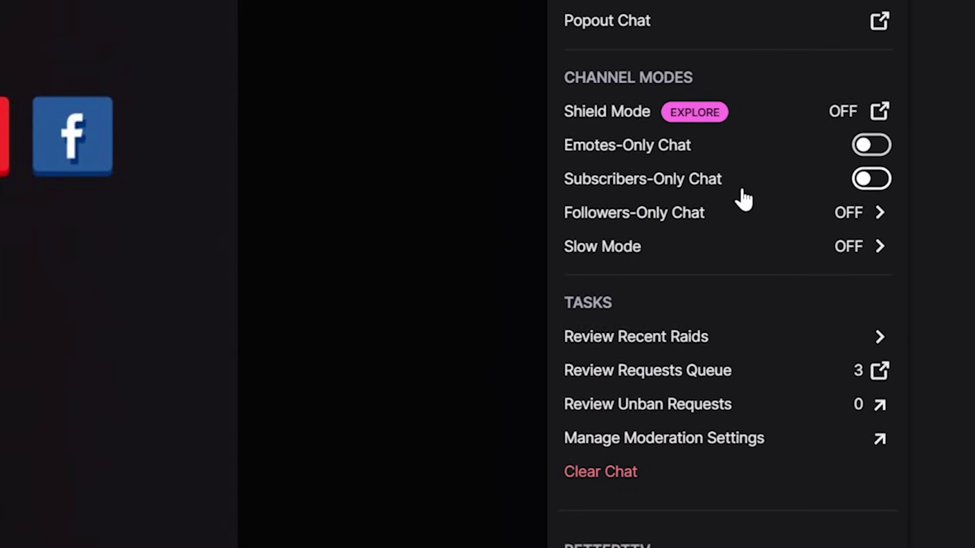
pyautogui.click(870, 66)
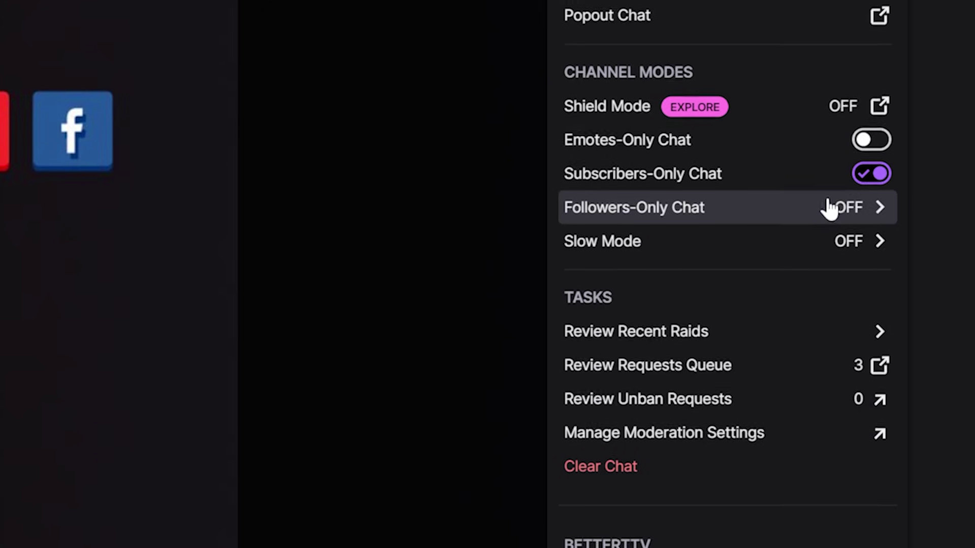
pyautogui.click(867, 177)
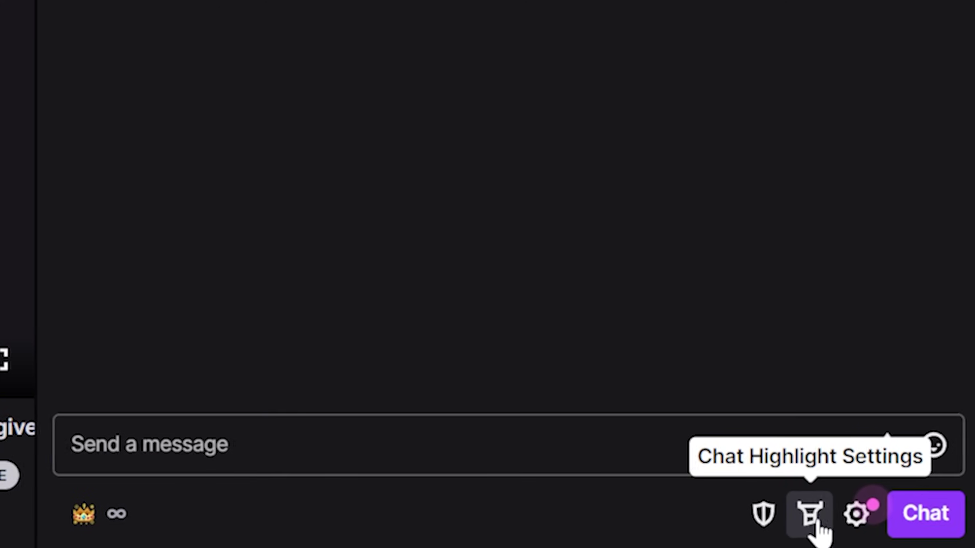
# Open the Shield Mode settings page from the chat settings gear menu
pyautogui.click(842, 515)
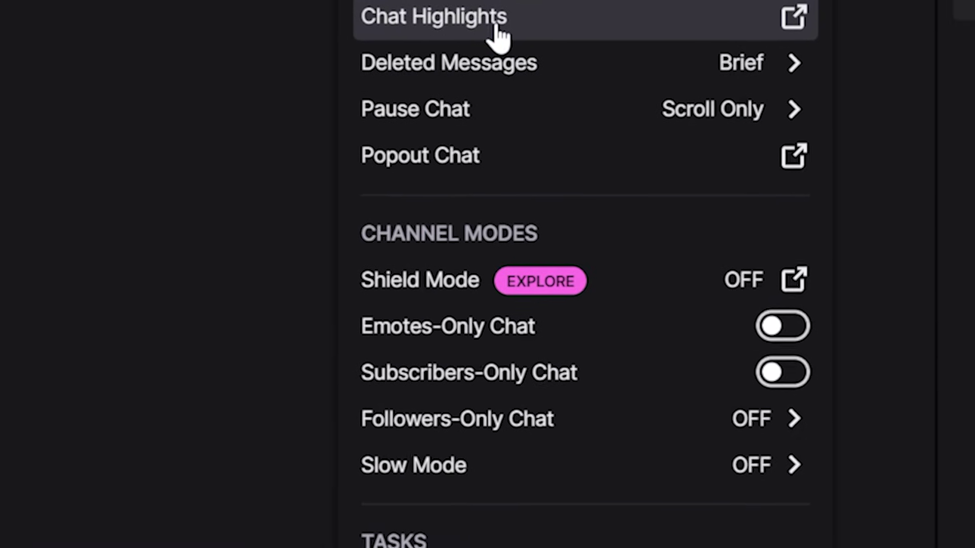
pyautogui.click(669, 73)
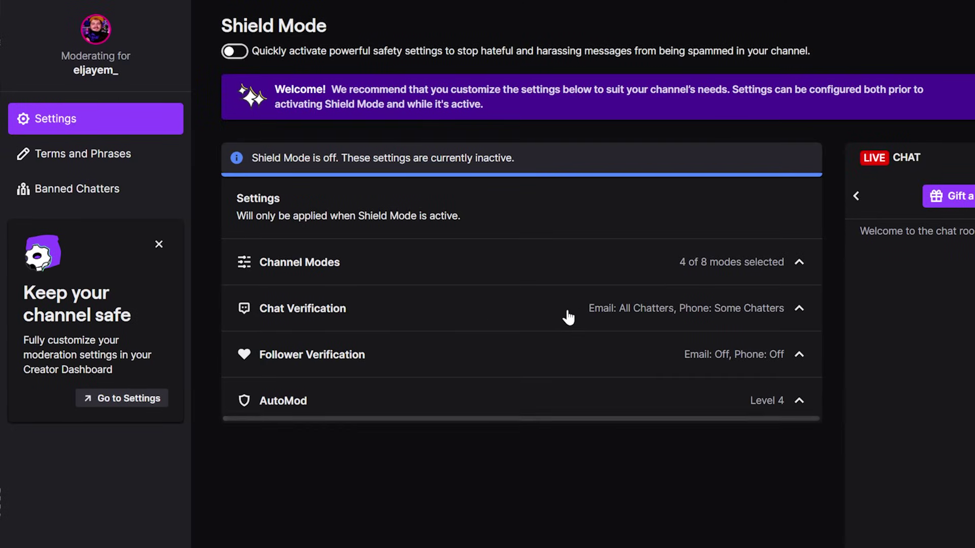
# Expand Shield Mode's Level 4 AutoMod row, look through its categories, then collapse it
pyautogui.click(694, 400)
pyautogui.scroll(-4, 640, 368)
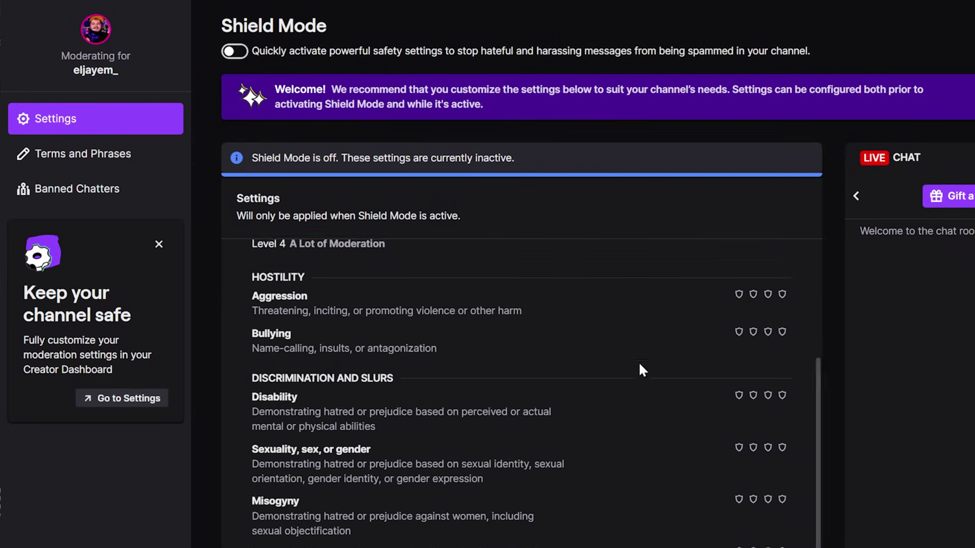
pyautogui.scroll(2, 652, 356)
pyautogui.scroll(-3, 655, 366)
pyautogui.scroll(4, 658, 368)
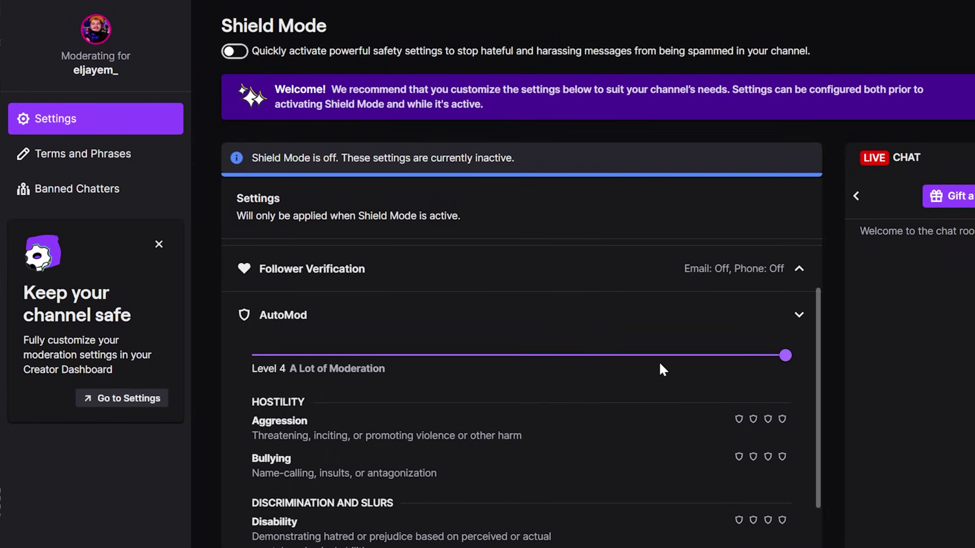
pyautogui.click(716, 319)
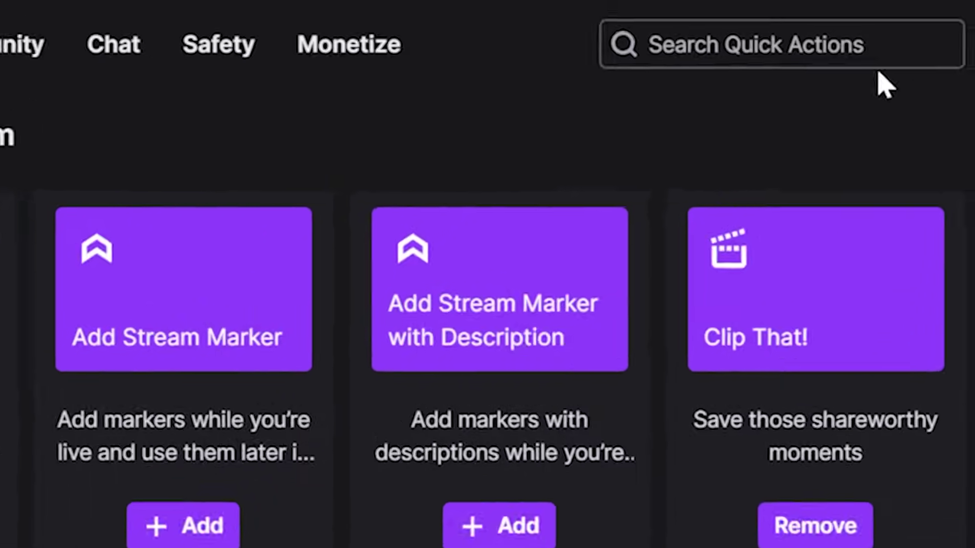
# Add Shield Mode as a dashboard quick action and toggle its new tile on and off
pyautogui.click(876, 56)
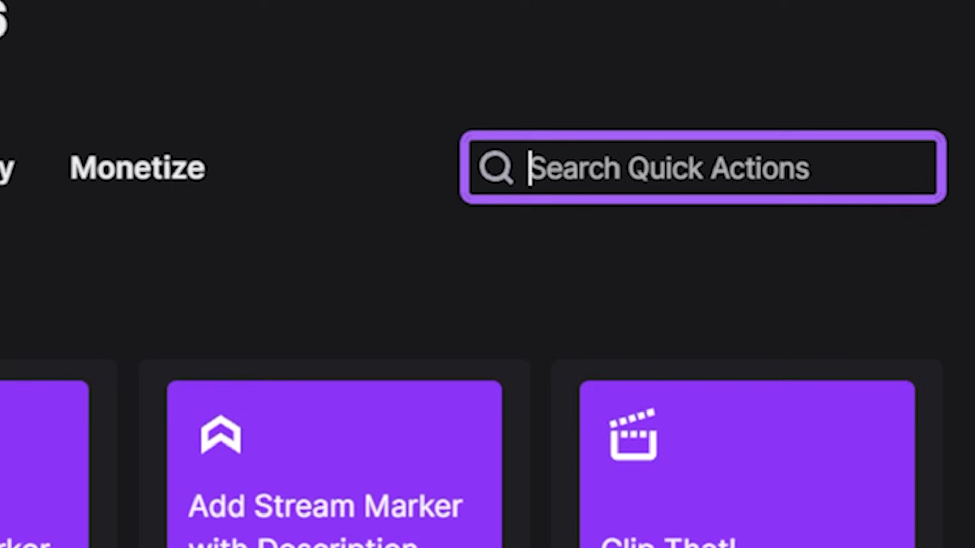
pyautogui.write('Shiel')
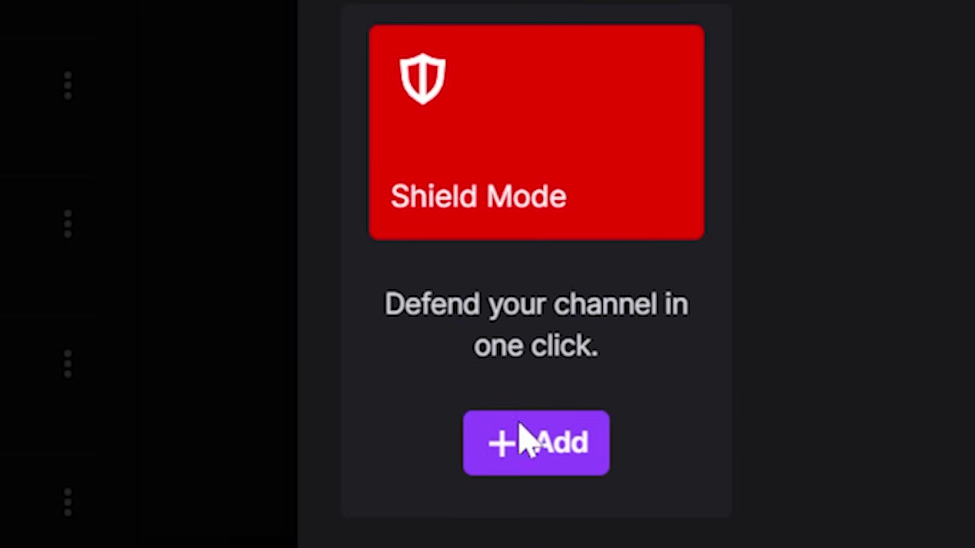
pyautogui.click(528, 441)
pyautogui.click(759, 7)
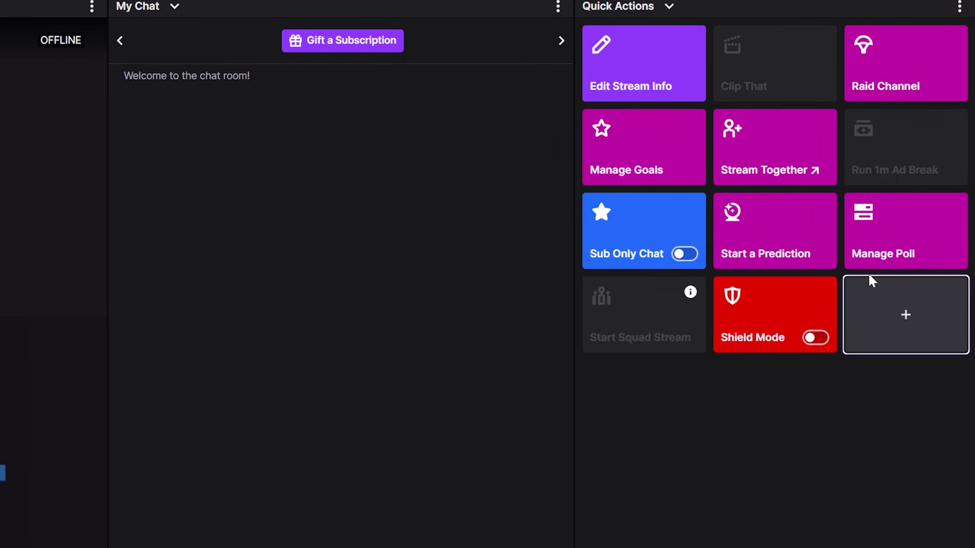
pyautogui.click(782, 337)
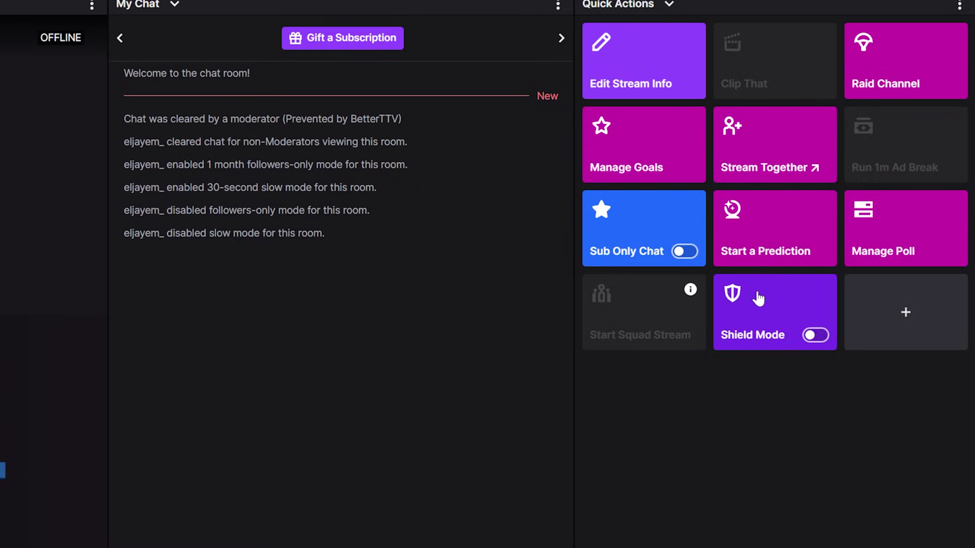
pyautogui.click(733, 320)
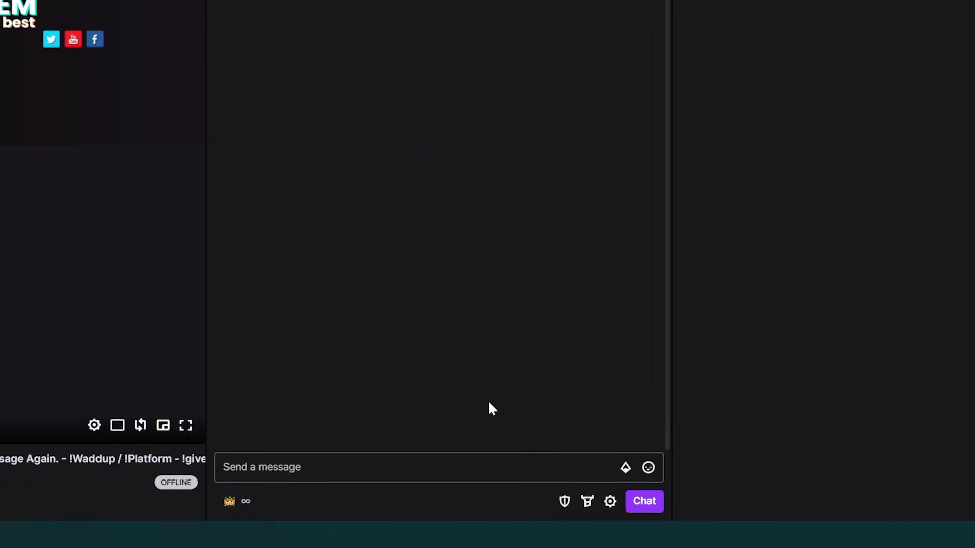